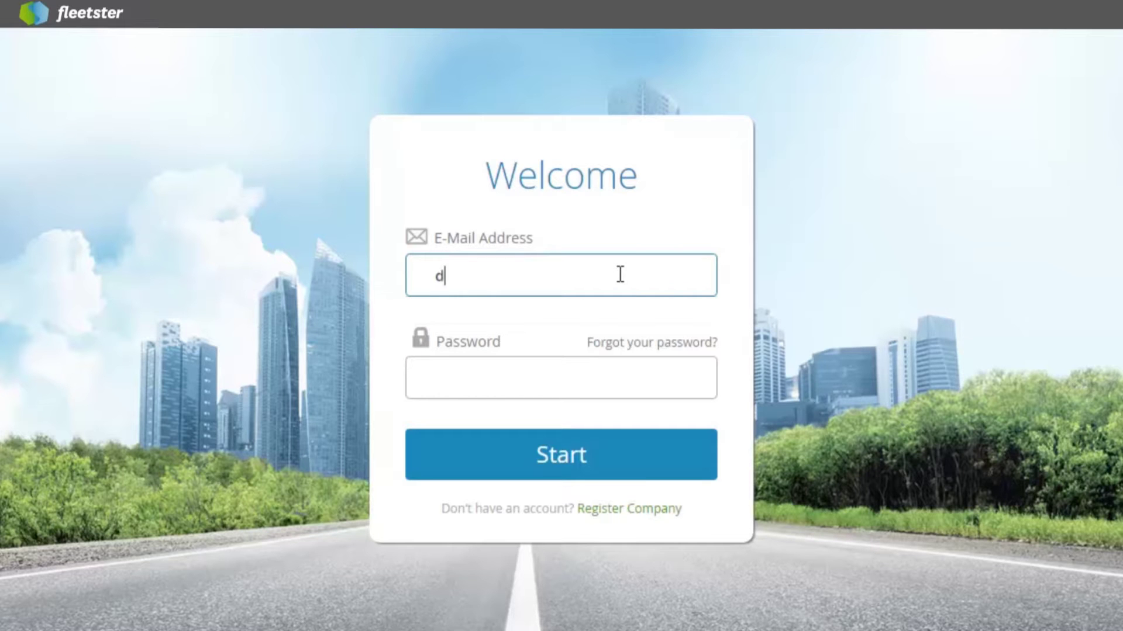
# - Log in to fleetster with the demo account's e-mail address and password
pyautogui.press('Tab')
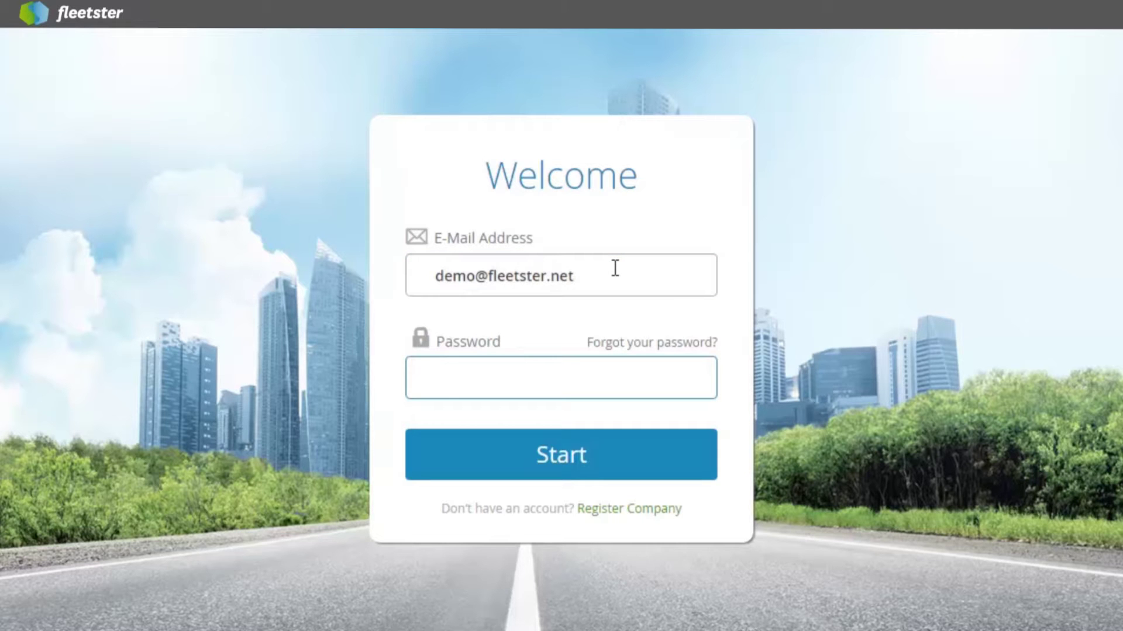
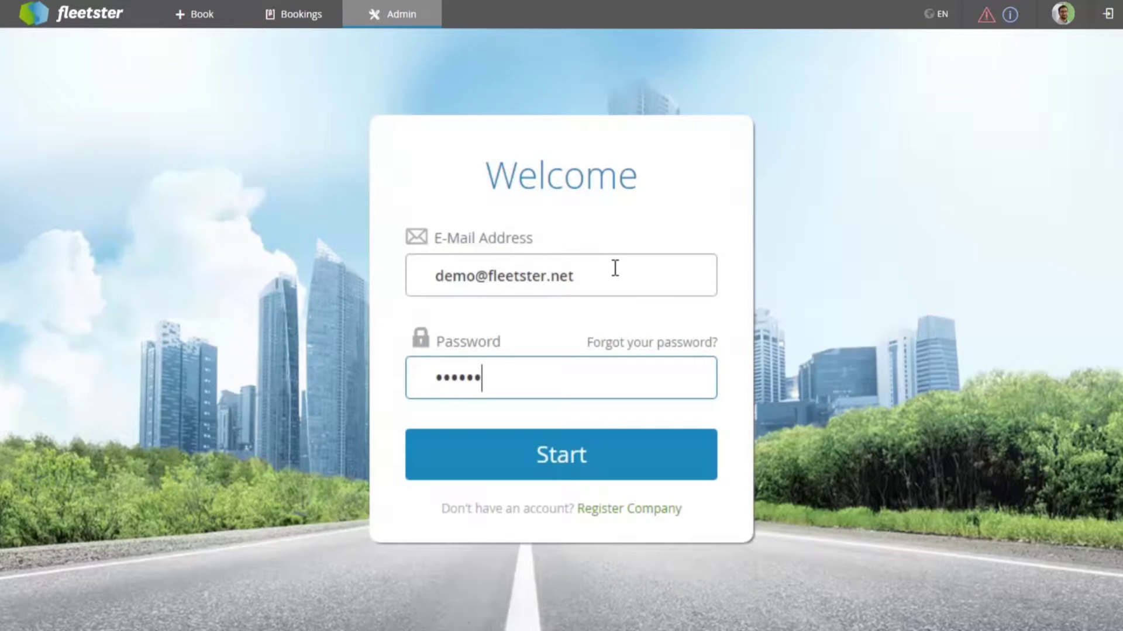
pyautogui.press('Return')
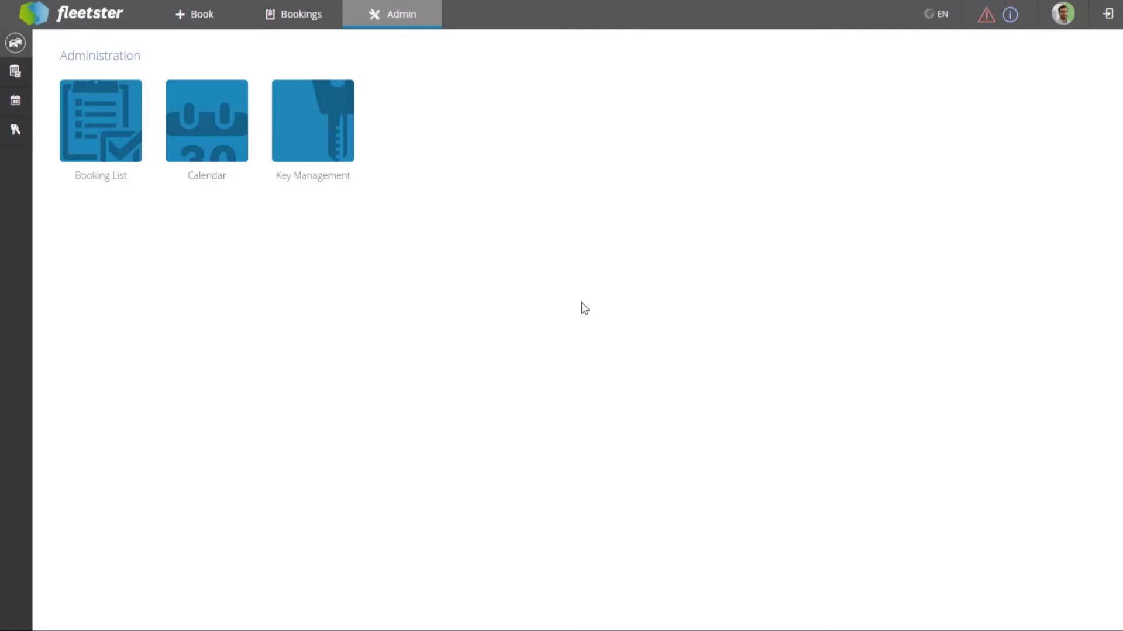
pyautogui.click(309, 114)
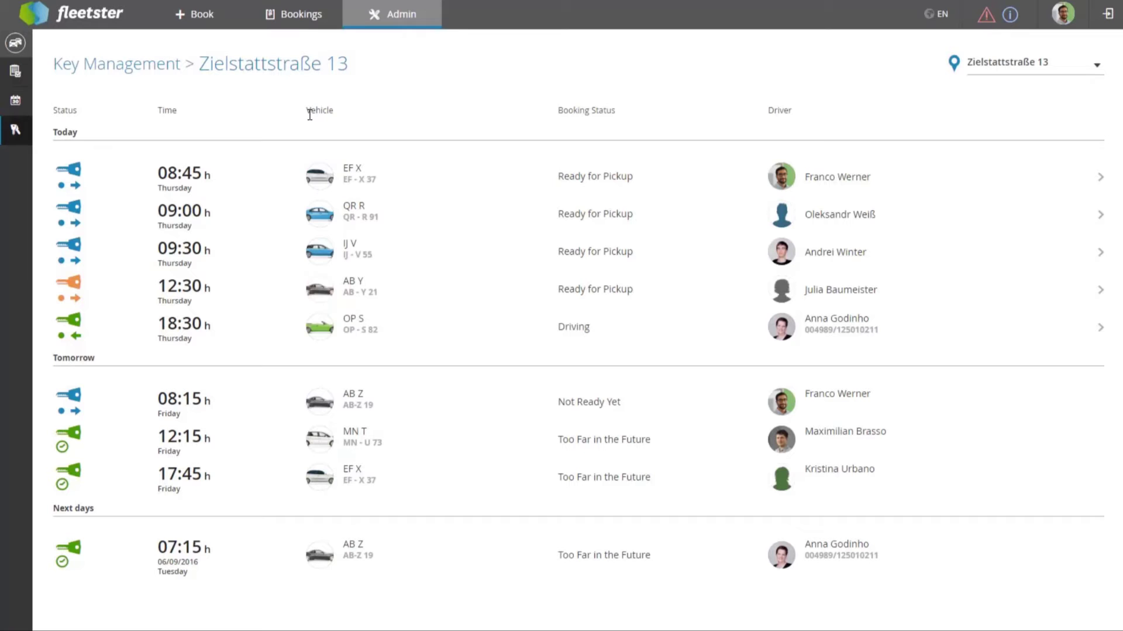
pyautogui.click(701, 191)
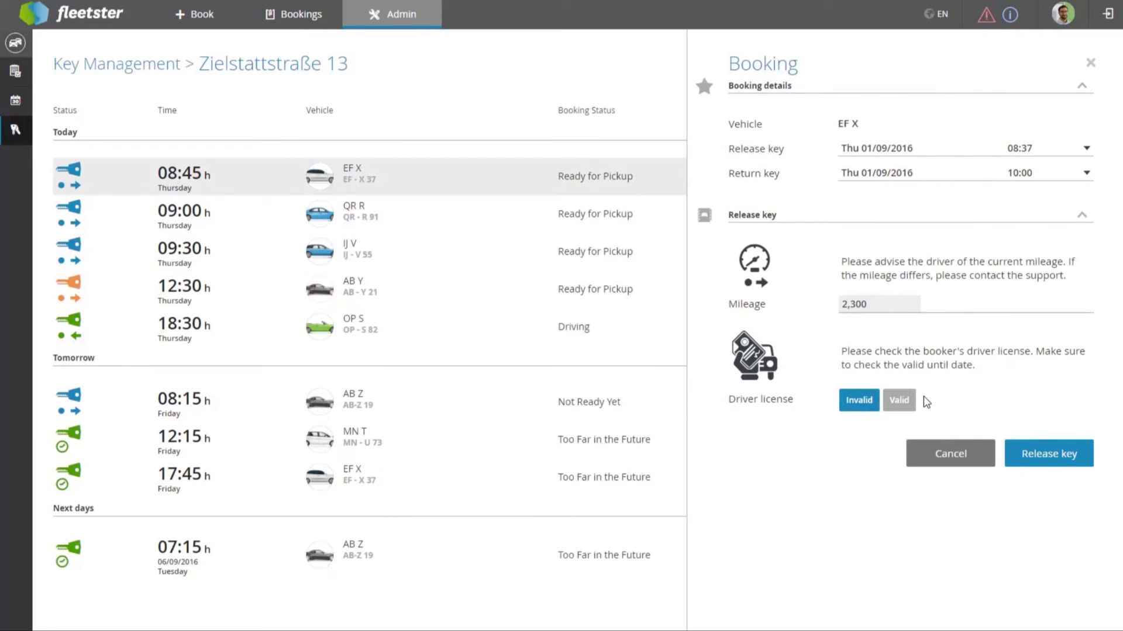
pyautogui.click(900, 404)
pyautogui.click(1052, 460)
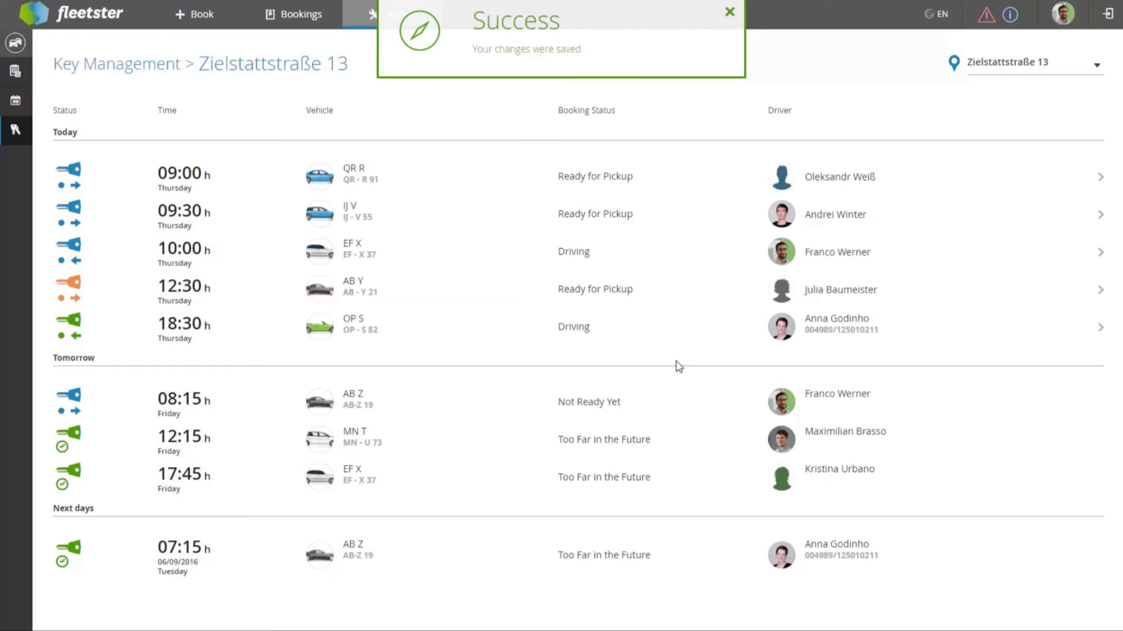
# - Fill the EF X 10:00 return form: fuel 75%, four-star cleanliness, damage reported, vehicle kept active
pyautogui.click(578, 250)
pyautogui.click(915, 267)
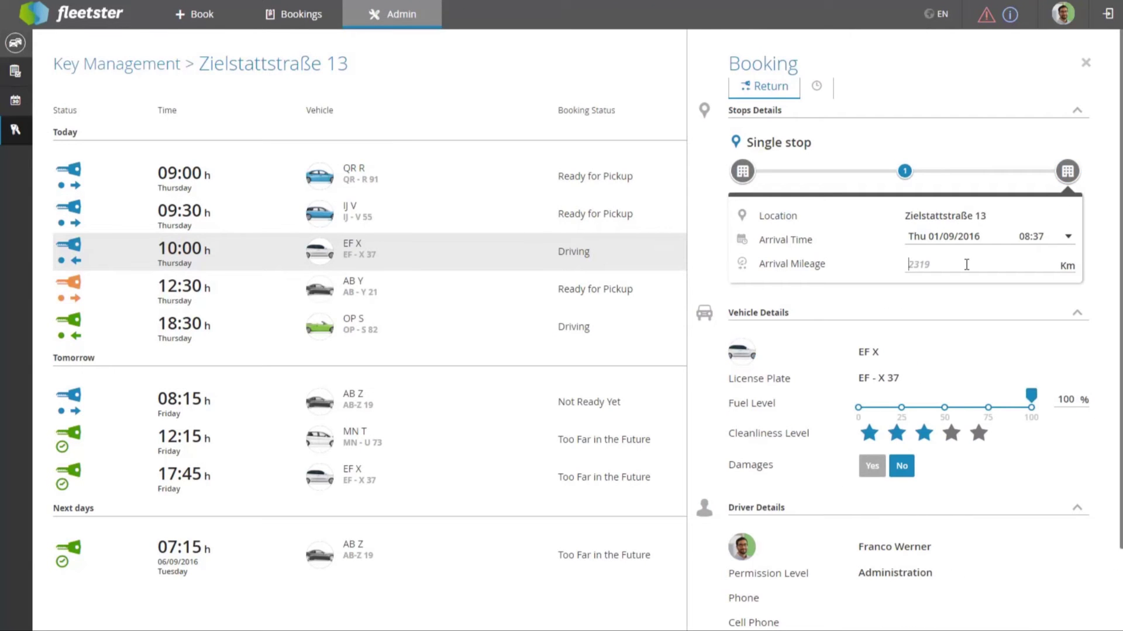
pyautogui.write('2,325')
pyautogui.moveTo(1031, 397); pyautogui.dragTo(988, 399)
pyautogui.click(949, 437)
pyautogui.scroll(-2, 953, 485)
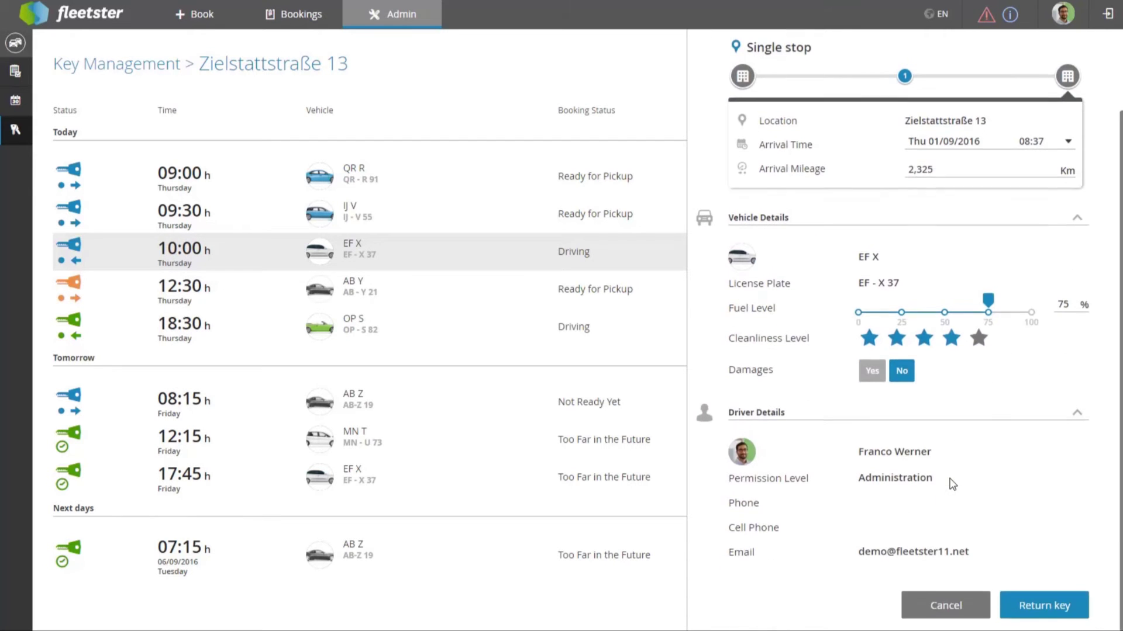
pyautogui.click(873, 372)
pyautogui.click(640, 332)
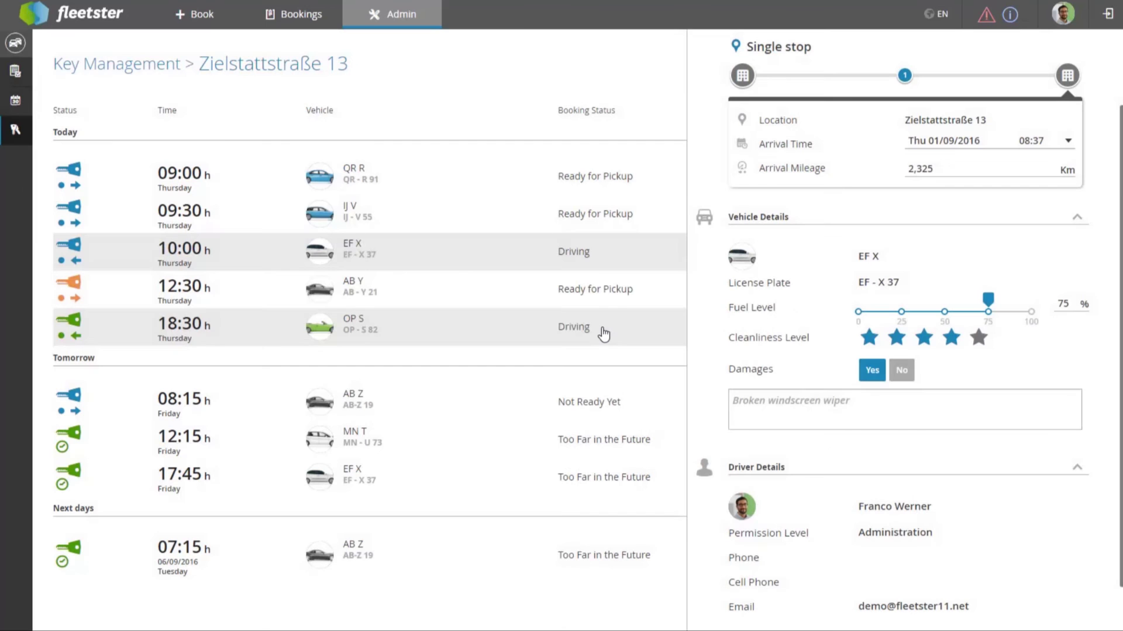
pyautogui.click(925, 409)
pyautogui.write('scratch')
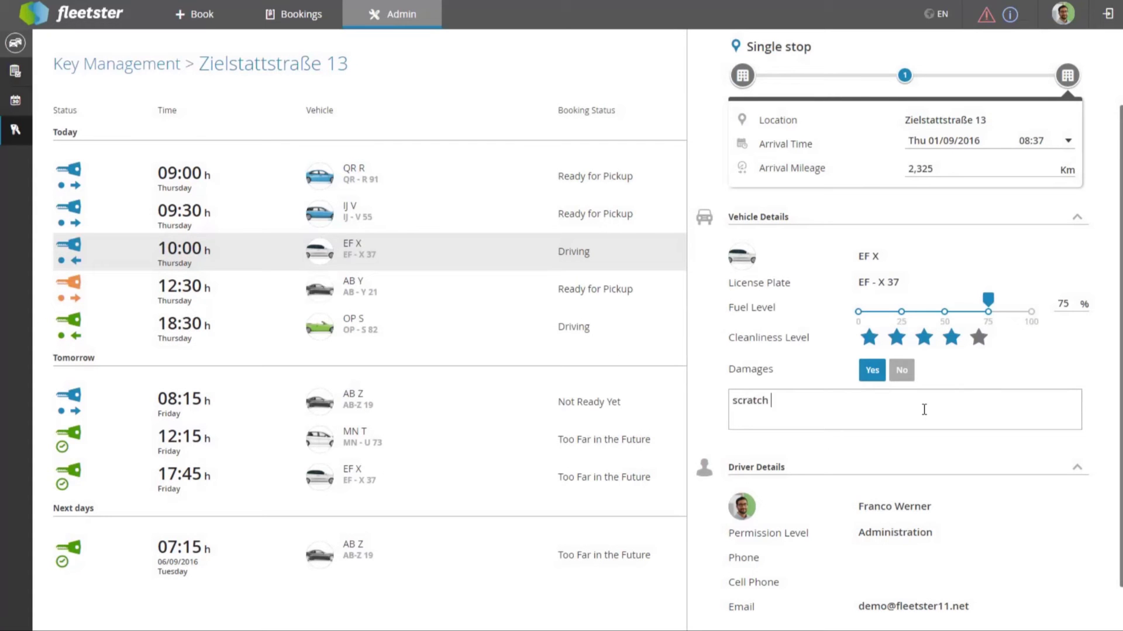
pyautogui.write(' driver doo')
pyautogui.scroll(-1, 924, 410)
# - Return the EF X key, saving the mileage, fuel and damage report
pyautogui.click(1049, 602)
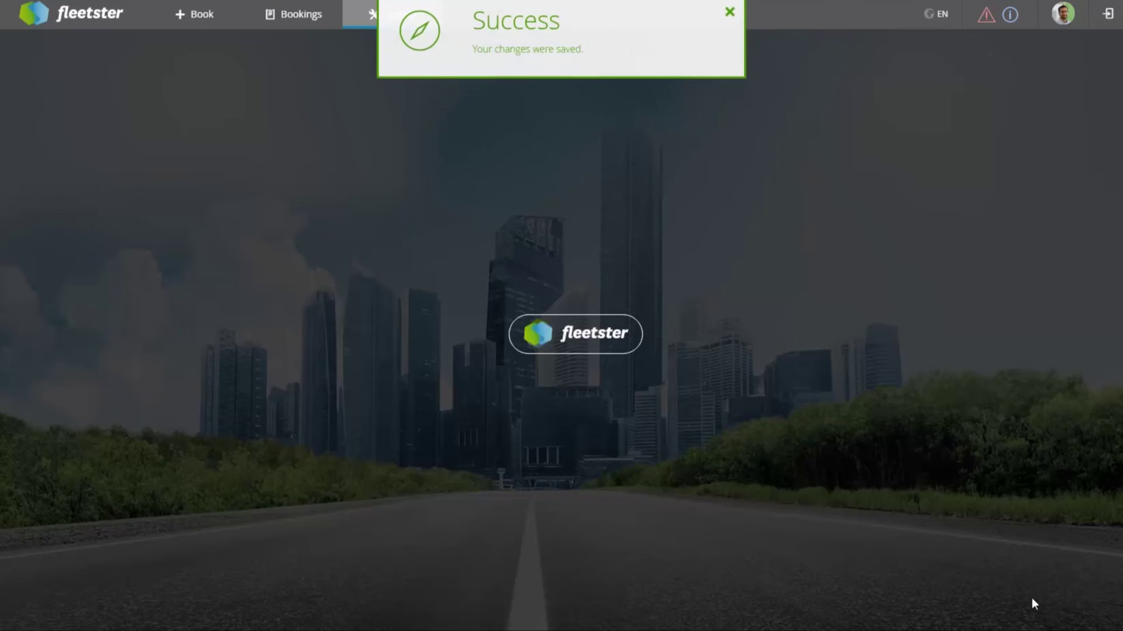